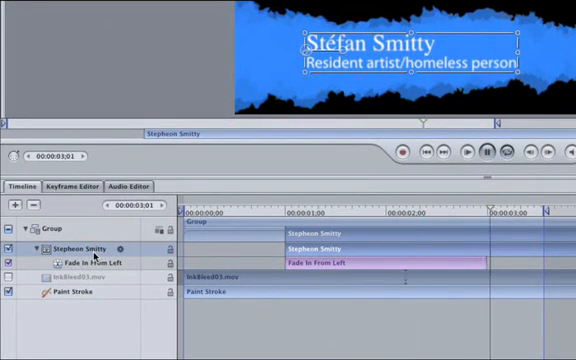
# - Add two empty groups above the existing one and rename them Title Here and Name Here
pyautogui.click(50, 229)
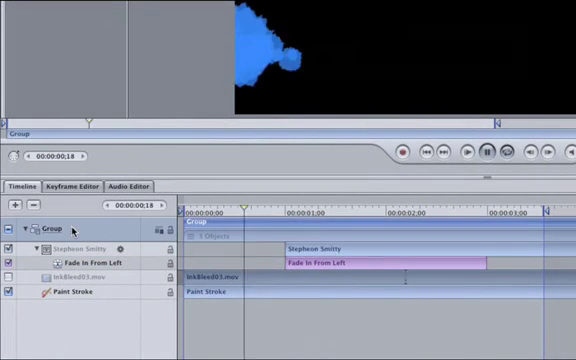
pyautogui.click(17, 205)
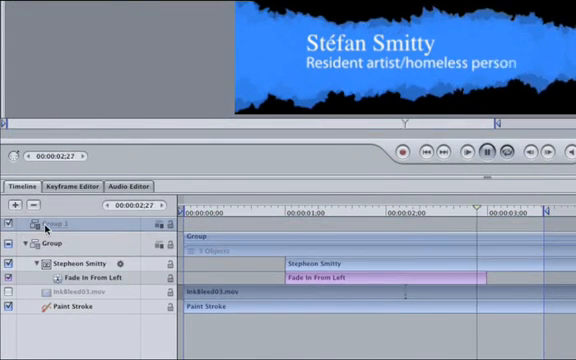
pyautogui.doubleClick(55, 224)
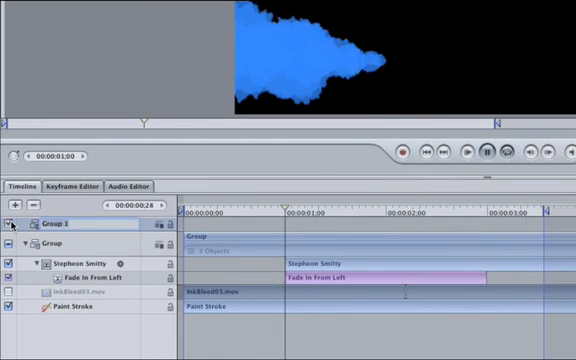
pyautogui.write('Title Here')
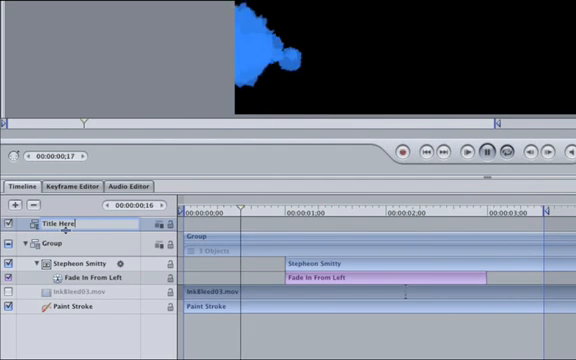
pyautogui.click(16, 205)
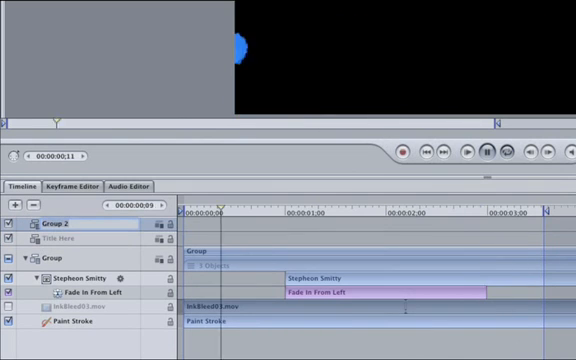
pyautogui.write('Name Here')
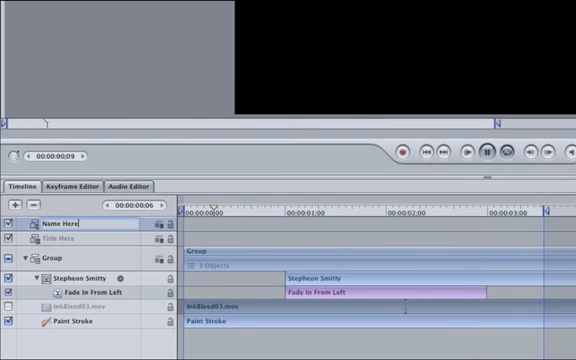
pyautogui.press('Return')
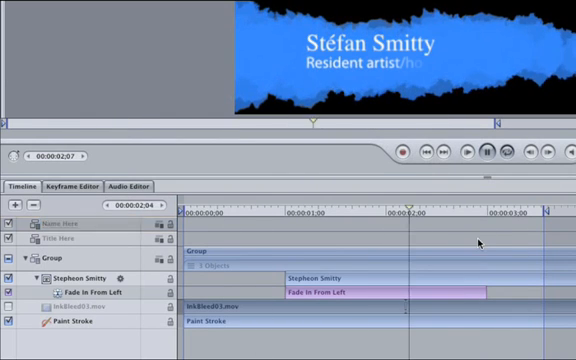
# - Move the Stepheon Smitty text layer into Title Here and its duplicate into Name Here
pyautogui.click(101, 281)
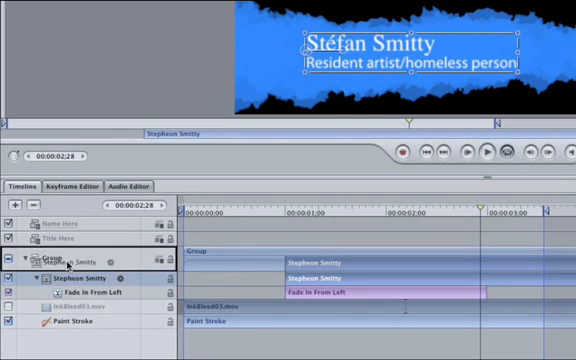
pyautogui.moveTo(77, 277); pyautogui.dragTo(45, 240)
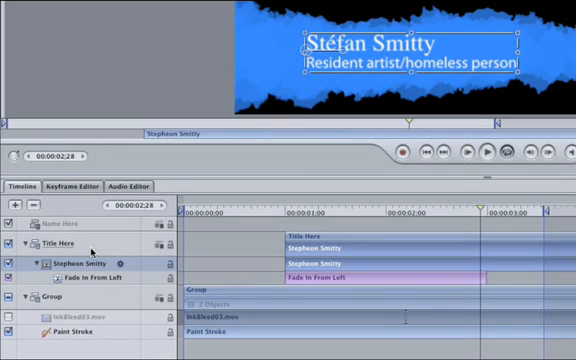
pyautogui.press('super+d')
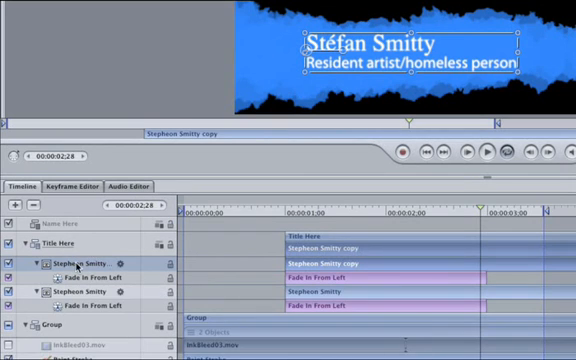
pyautogui.moveTo(75, 254); pyautogui.dragTo(73, 230)
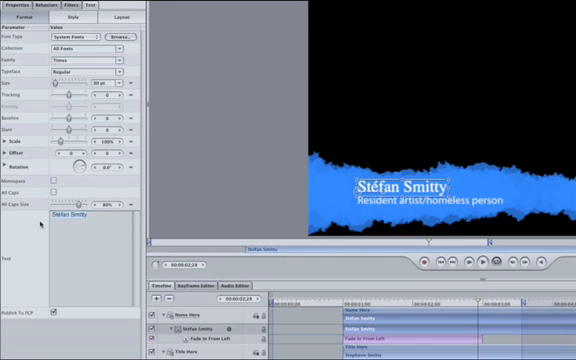
pyautogui.write('Name Here')
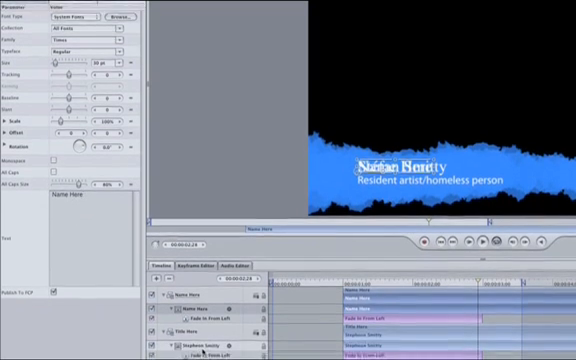
# - Edit the second text layer's wording, deleting the name line so it reads Title Here
pyautogui.click(203, 344)
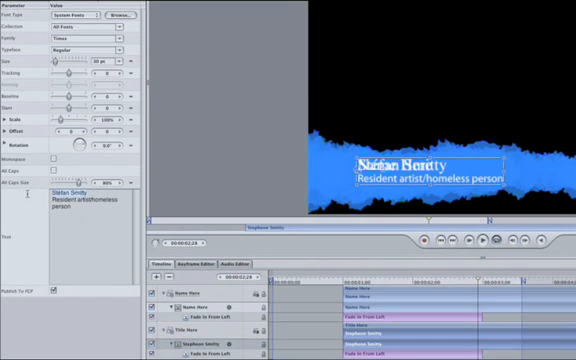
pyautogui.press('BackSpace')
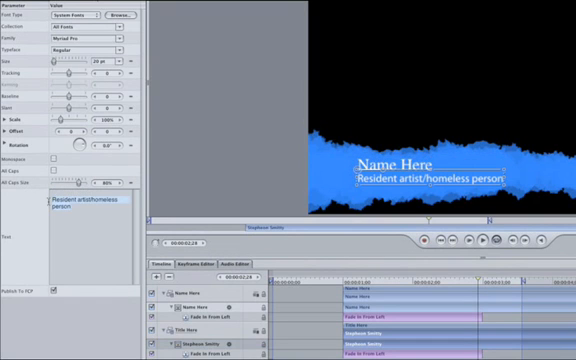
pyautogui.write('RT')
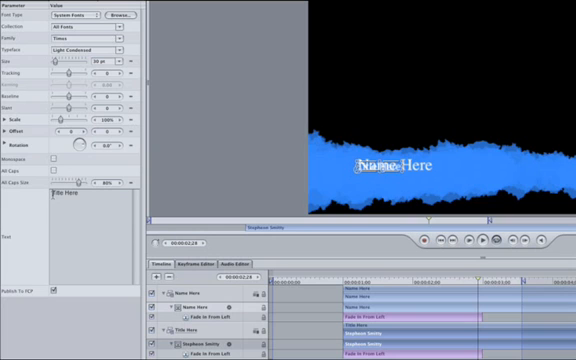
# - Set the Title Here text's font to Myriad Pro with the Regular typeface
pyautogui.click(117, 38)
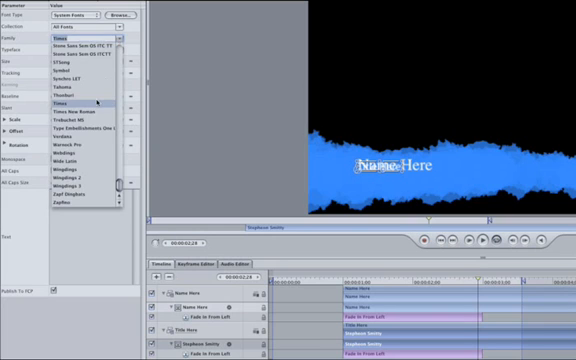
pyautogui.scroll(5, 98, 103)
pyautogui.scroll(5, 90, 90)
pyautogui.click(75, 45)
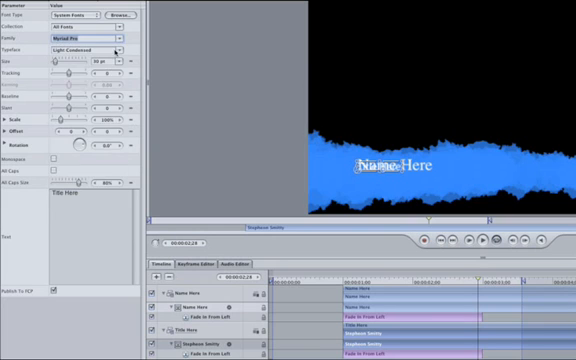
pyautogui.click(117, 50)
pyautogui.click(73, 153)
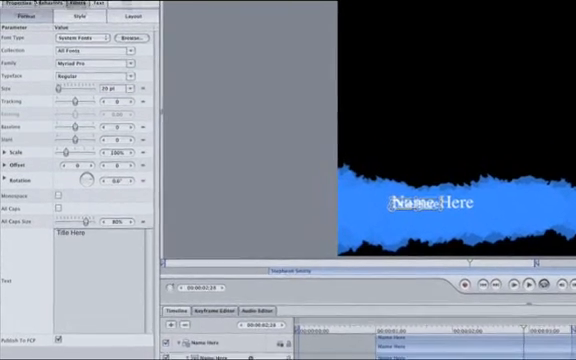
# - Reposition the text via Properties, rename the layer Title Here and collapse its group
pyautogui.click(22, 10)
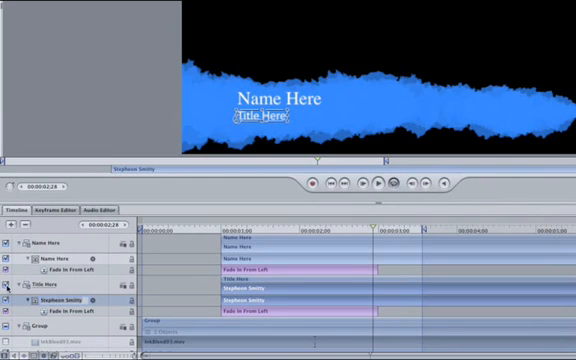
pyautogui.write('Title Here')
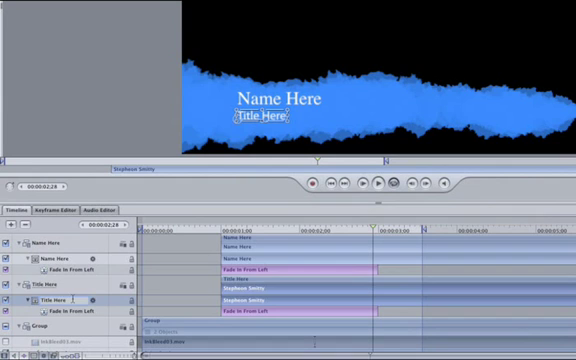
pyautogui.press('Return')
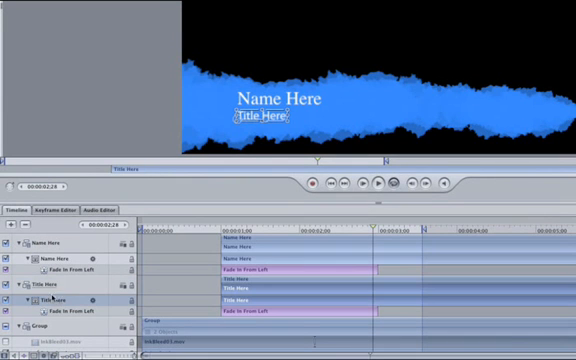
pyautogui.click(22, 285)
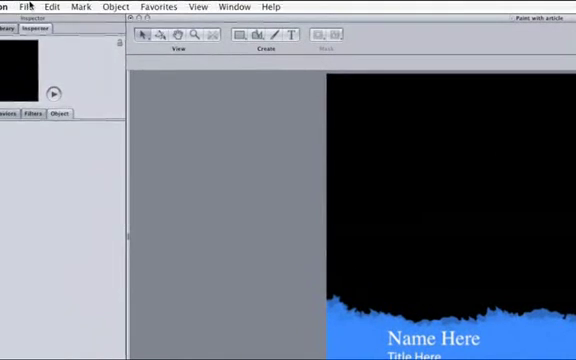
# - Start saving the project as a template named Paint Lower Third and review the theme list
pyautogui.click(27, 6)
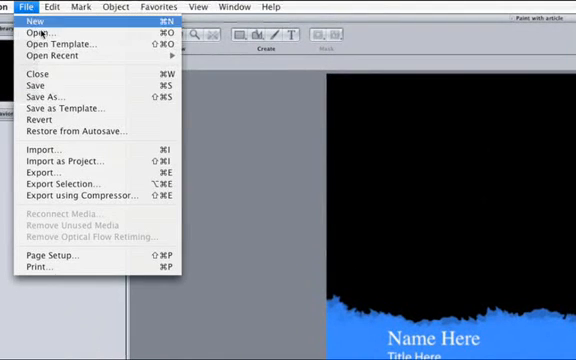
pyautogui.click(62, 108)
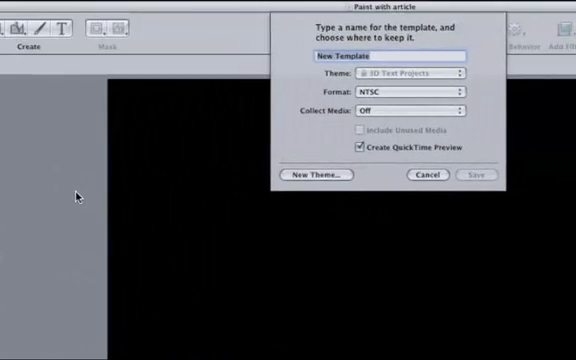
pyautogui.write('Pa')
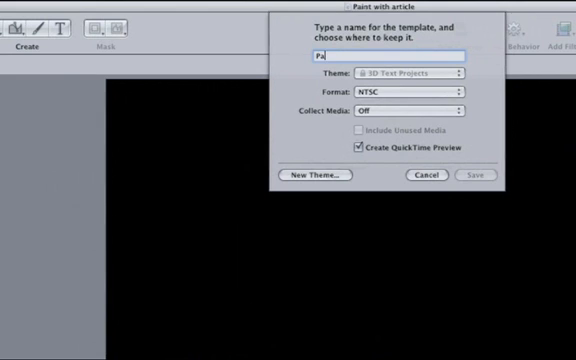
pyautogui.write('int Lower ')
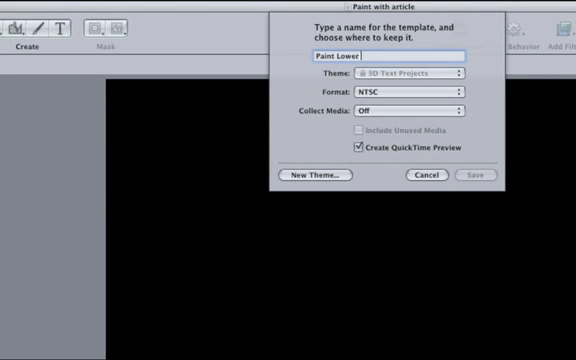
pyautogui.write('Third')
pyautogui.click(400, 73)
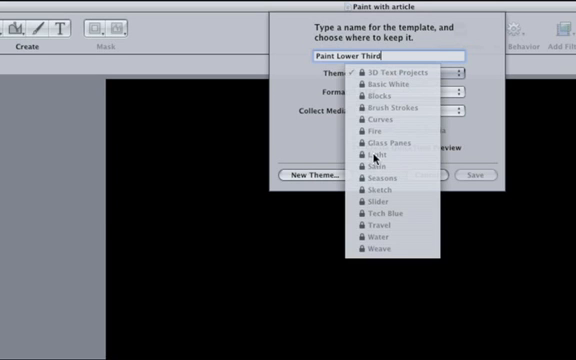
pyautogui.click(313, 84)
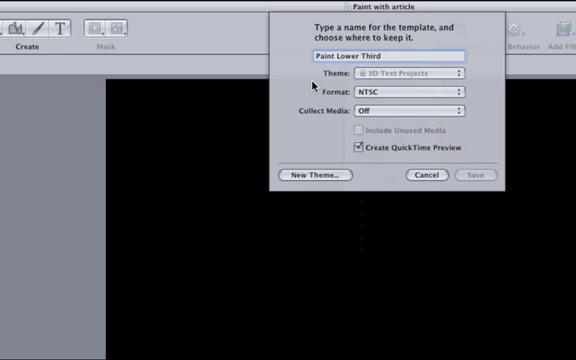
# - Create a new Paint theme and save the Paint Lower Third template into it
pyautogui.click(343, 177)
pyautogui.write('Paint')
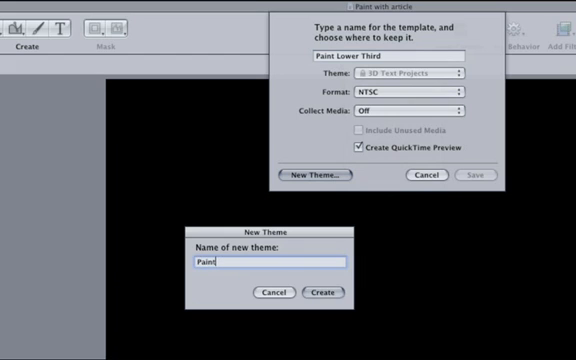
pyautogui.click(321, 292)
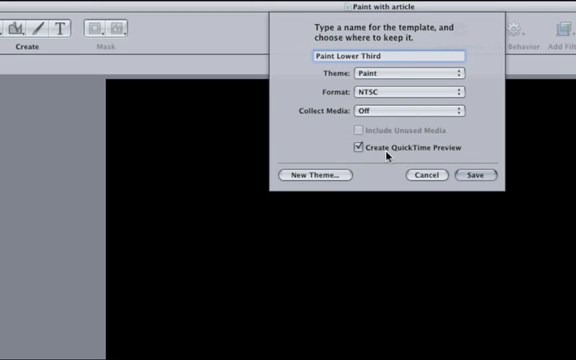
pyautogui.click(463, 175)
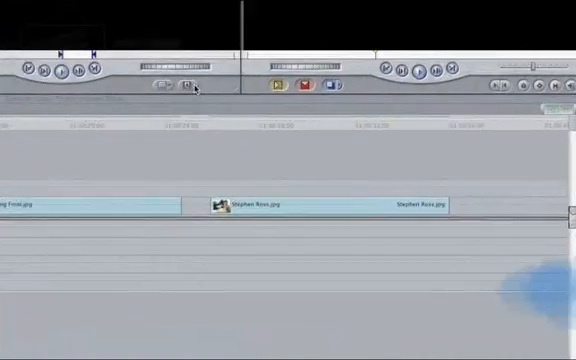
# - Add the Paint Lower Third.NTSC master template onto the track above the painter photo
pyautogui.click(194, 88)
pyautogui.moveTo(205, 136)
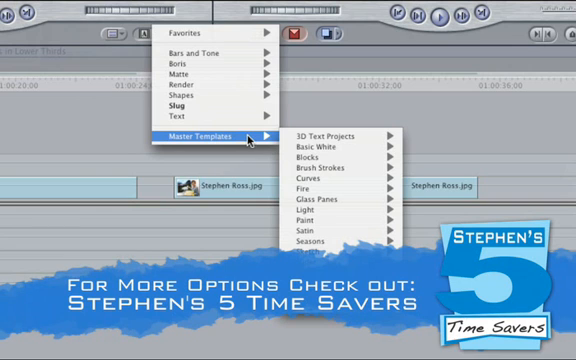
pyautogui.moveTo(306, 220)
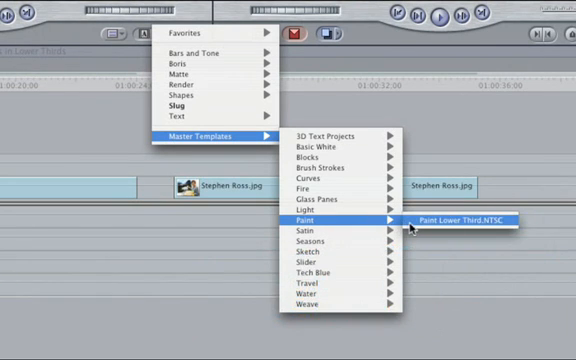
pyautogui.click(411, 222)
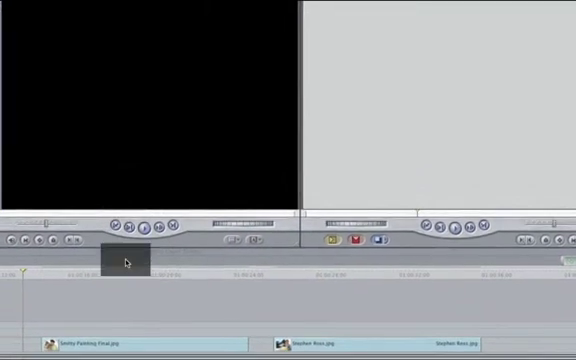
pyautogui.moveTo(126, 264); pyautogui.dragTo(97, 331)
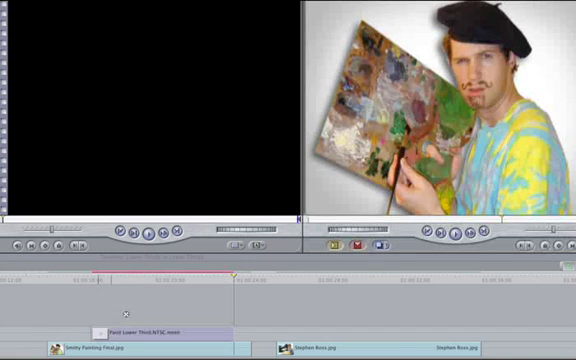
# - Park the playhead over the lower third clip and load it for editing
pyautogui.click(176, 279)
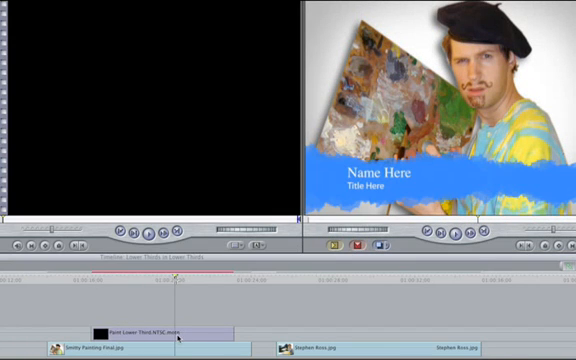
pyautogui.click(178, 333)
pyautogui.doubleClick(178, 333)
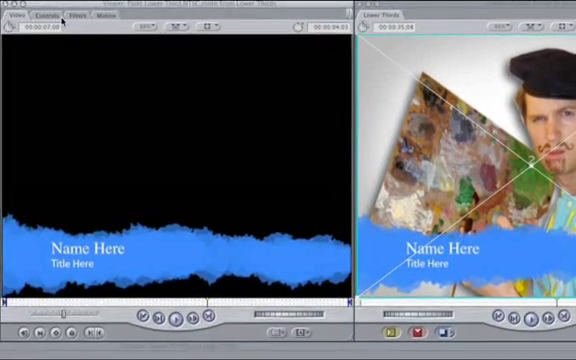
# - Fill the first lower third's Name Here and Title Here controls with the painter's name and role
pyautogui.click(47, 16)
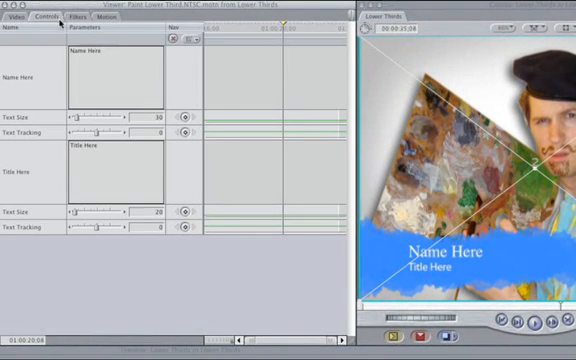
pyautogui.write('Stefan Smitty')
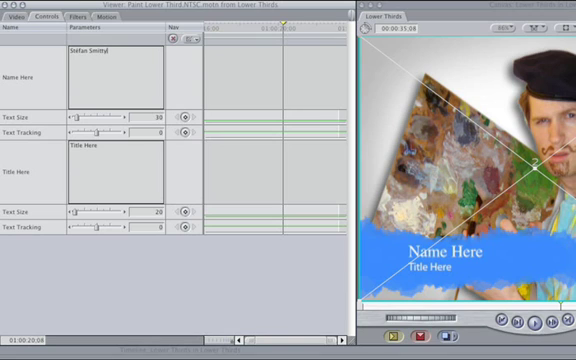
pyautogui.tripleClick(118, 152)
pyautogui.write('P')
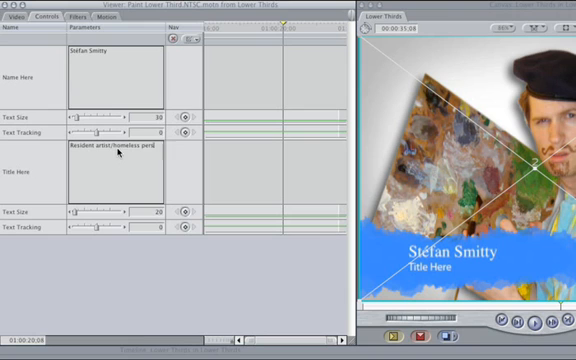
pyautogui.click(154, 296)
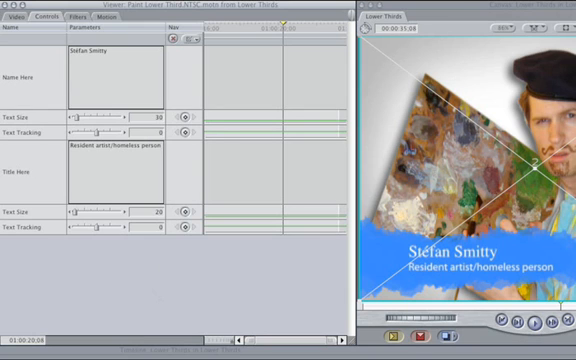
pyautogui.click(16, 16)
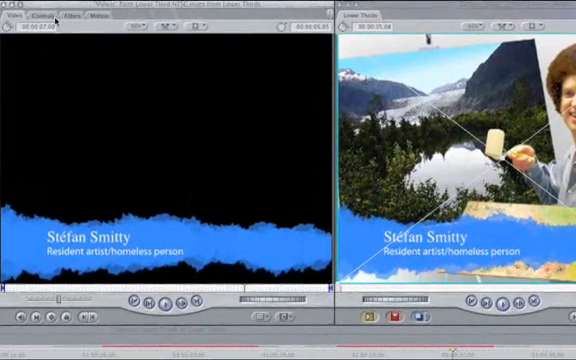
# - Fill the second lower third with Stephen Ross and Artist/TV personality
pyautogui.click(44, 15)
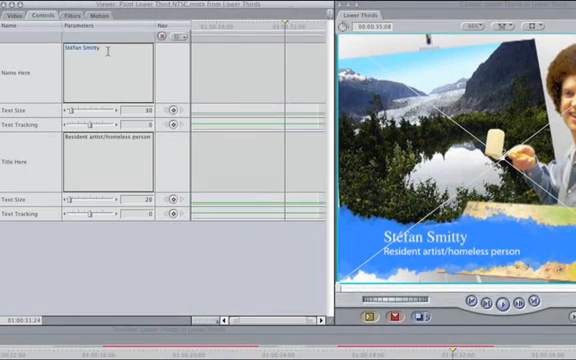
pyautogui.write('Stephen Ross')
pyautogui.press('Tab')
pyautogui.write('R')
pyautogui.write('Artist/TV personality')
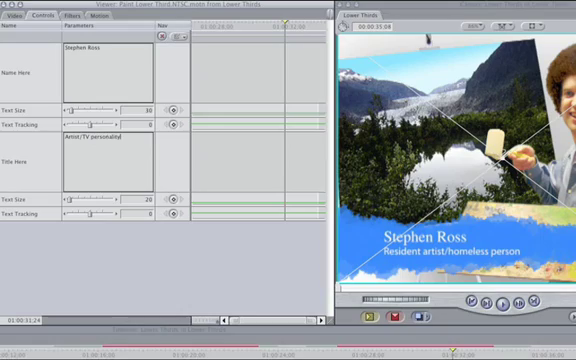
pyautogui.click(113, 277)
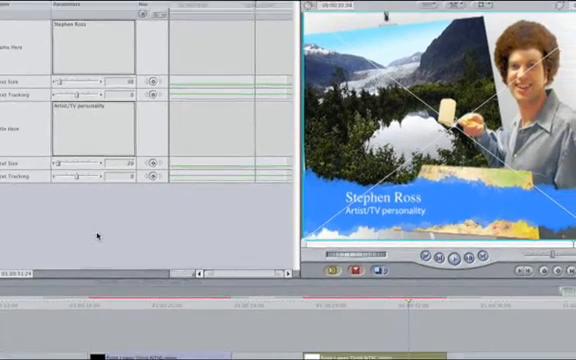
# - Preview both painter lower thirds from the timeline ruler
pyautogui.click(144, 285)
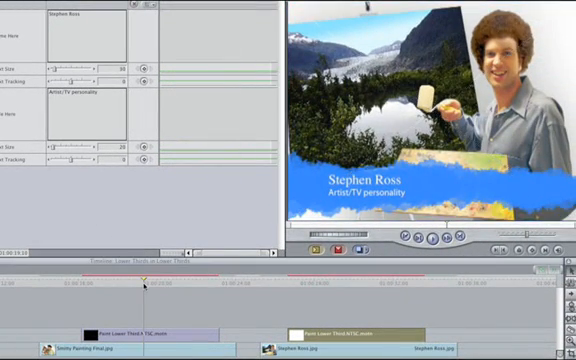
pyautogui.click(144, 285)
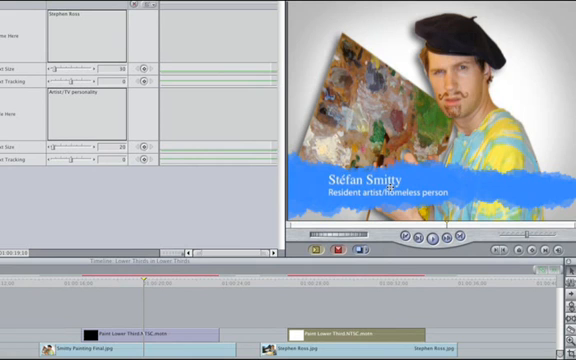
pyautogui.click(338, 284)
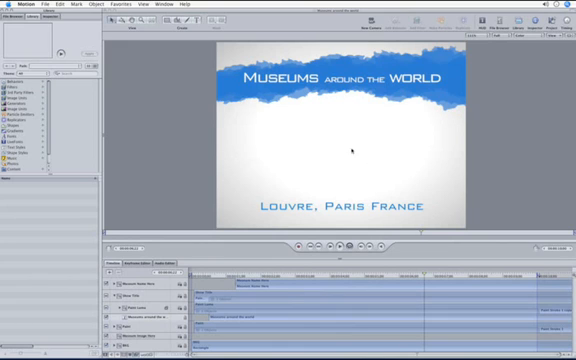
# - Add a new drop zone to the Museums around the World project via Object > New Drop Zone
pyautogui.click(151, 337)
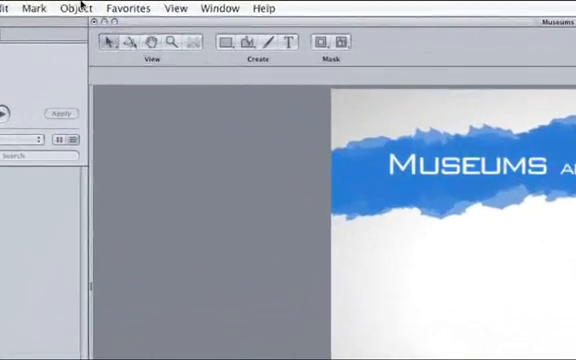
pyautogui.click(98, 3)
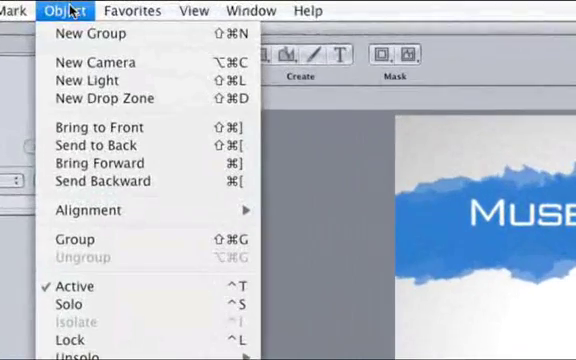
pyautogui.click(172, 100)
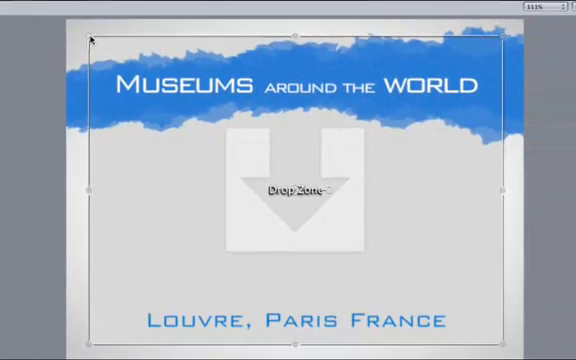
# - Resize the drop zone and centre it between the heading and the location line
pyautogui.moveTo(90, 40)
pyautogui.mouseDown()
pyautogui.moveTo(144, 144)
pyautogui.moveTo(163, 160)
pyautogui.mouseUp()
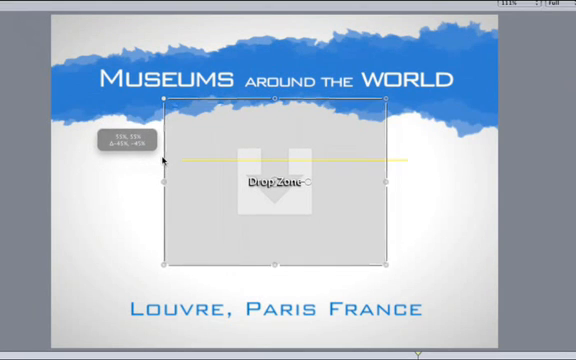
pyautogui.moveTo(163, 160); pyautogui.dragTo(160, 158)
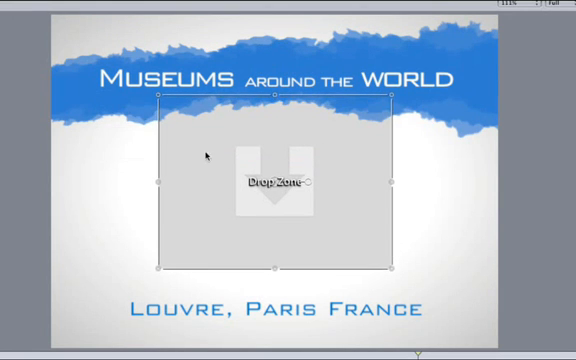
pyautogui.moveTo(207, 155); pyautogui.dragTo(227, 157)
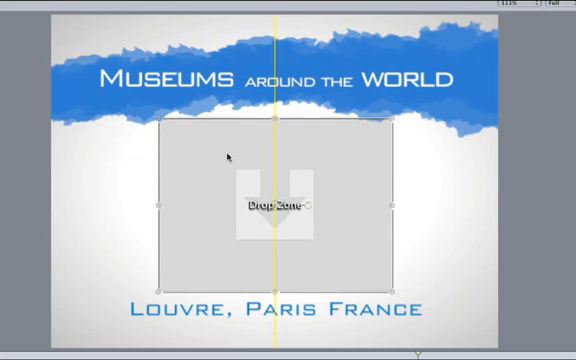
pyautogui.moveTo(227, 157); pyautogui.dragTo(228, 157)
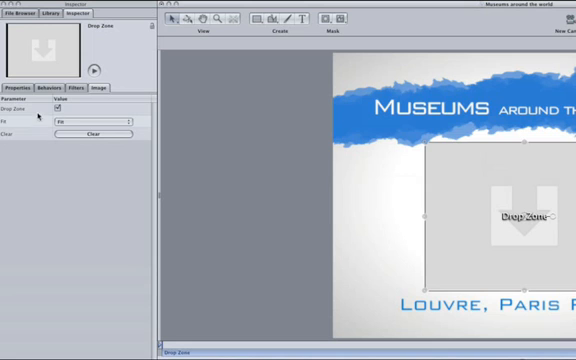
pyautogui.click(58, 110)
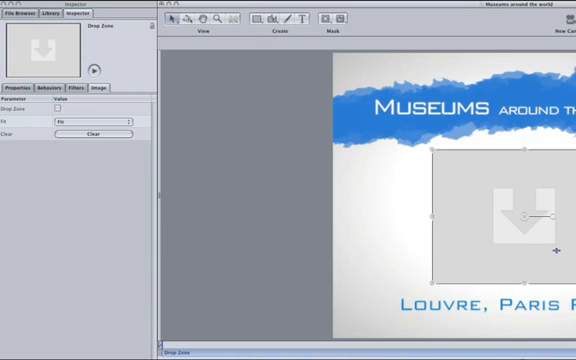
pyautogui.click(58, 110)
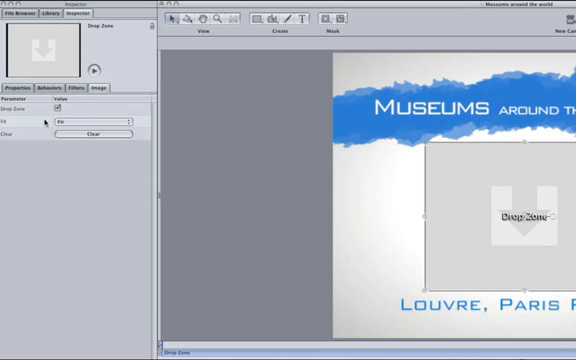
pyautogui.click(90, 122)
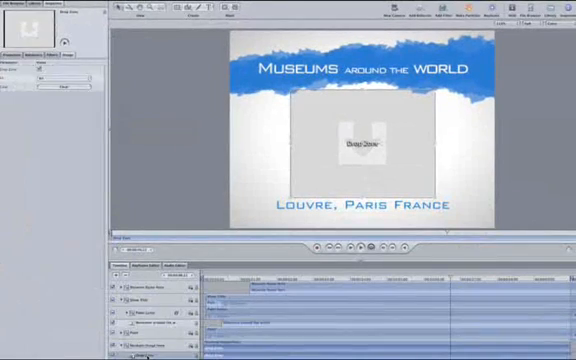
# - Drop LouvreFinal.jpg from the File Browser into the drop zone
pyautogui.click(9, 3)
pyautogui.click(33, 177)
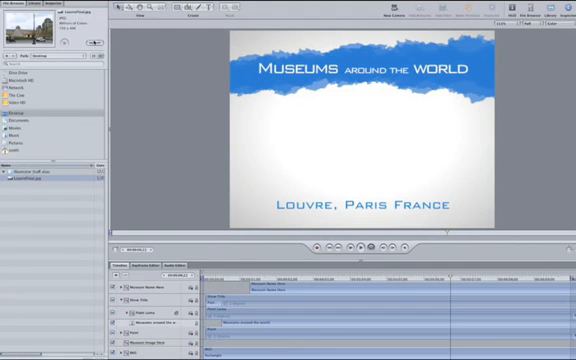
pyautogui.moveTo(43, 20); pyautogui.dragTo(373, 129)
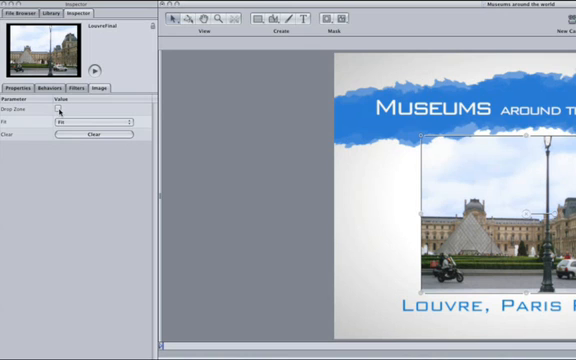
# - Try clearing the photo from the drop zone, then undo to restore the Louvre image
pyautogui.click(59, 109)
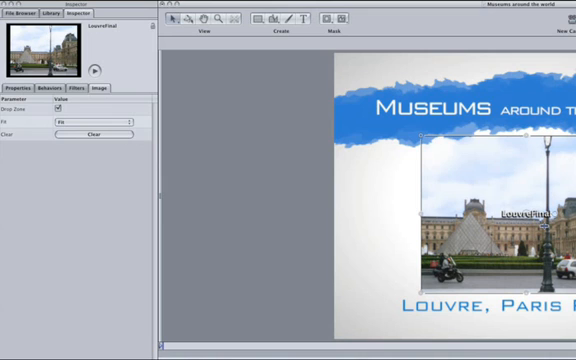
pyautogui.click(74, 134)
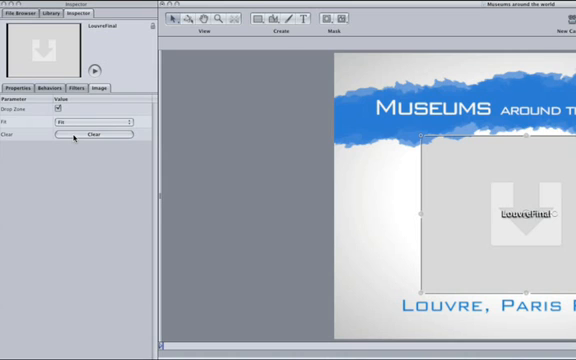
pyautogui.press('super+z')
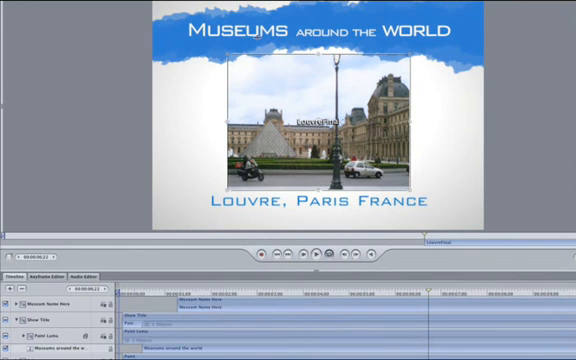
# - Enable Publish To FCP on the 'Museums around the world' title text so it stays editable in Final Cut Pro
pyautogui.click(66, 347)
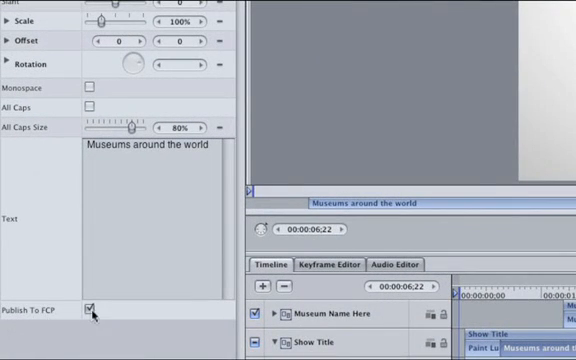
pyautogui.click(89, 309)
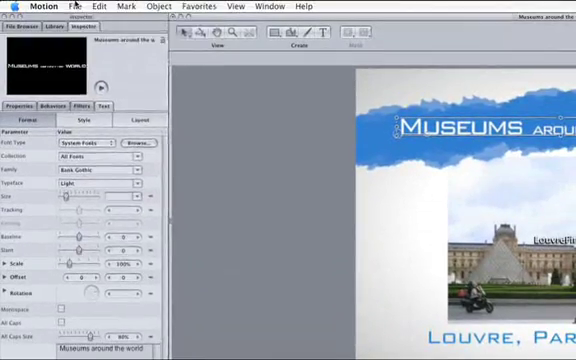
pyautogui.click(75, 6)
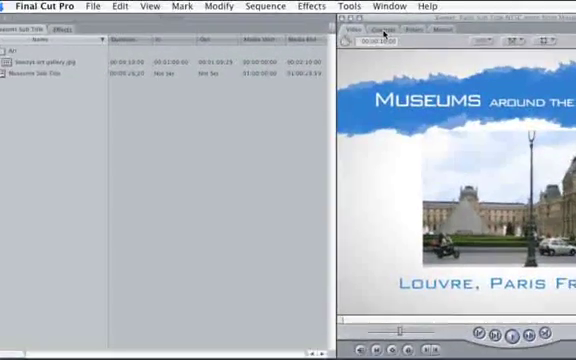
# - Drop Smittys art gallery.jpg into the drop zone, retype the subtitle as the gallery's name and resize it to fit
pyautogui.click(383, 33)
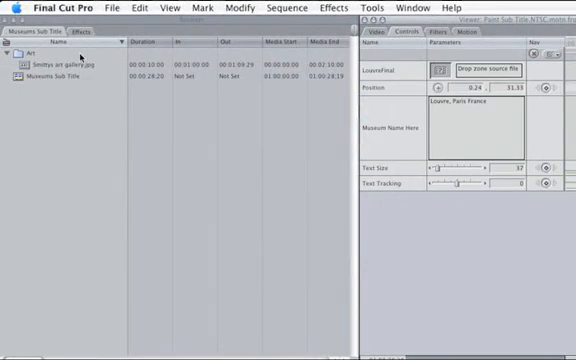
pyautogui.moveTo(26, 63)
pyautogui.mouseDown()
pyautogui.moveTo(289, 112)
pyautogui.moveTo(458, 70)
pyautogui.mouseUp()
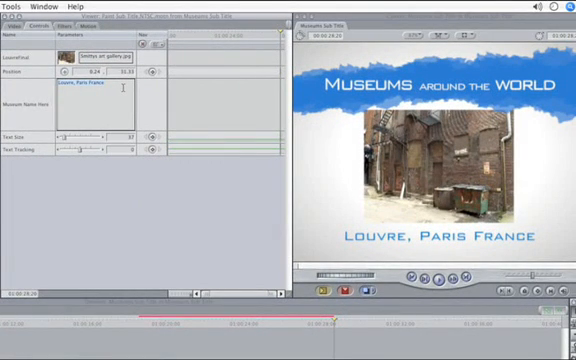
pyautogui.press('BackSpace')
pyautogui.write("Stéfan Smitty's art gallery")
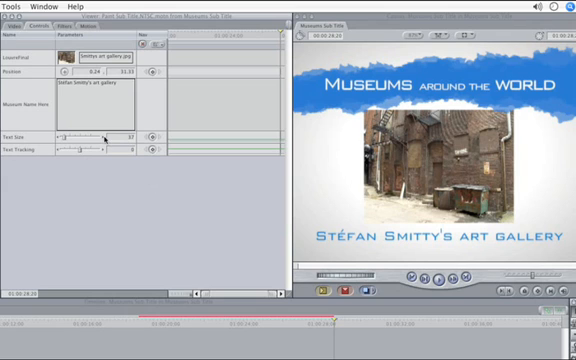
pyautogui.moveTo(102, 137); pyautogui.dragTo(104, 137)
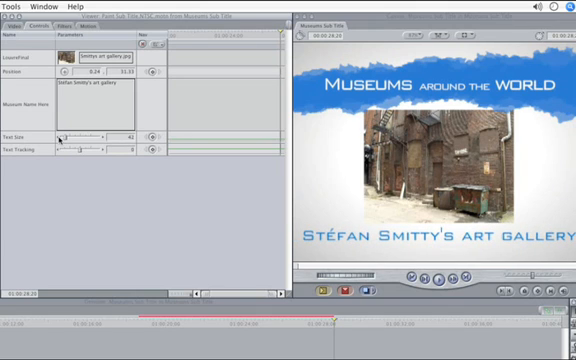
pyautogui.moveTo(102, 137)
pyautogui.mouseDown()
pyautogui.moveTo(59, 139)
pyautogui.moveTo(89, 150)
pyautogui.moveTo(58, 150)
pyautogui.mouseUp()
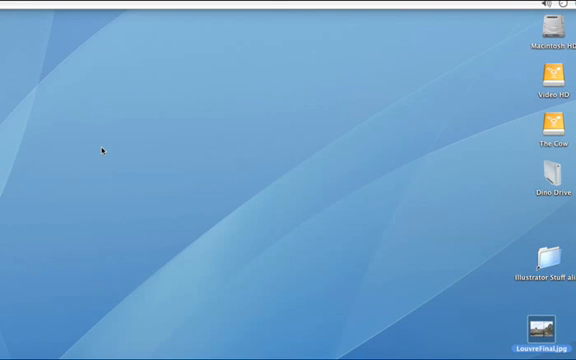
# - Navigate Macintosh HD > home > Library > Application Support > Final Cut Studio > Motion > Templates to the Paint theme folder
pyautogui.doubleClick(551, 24)
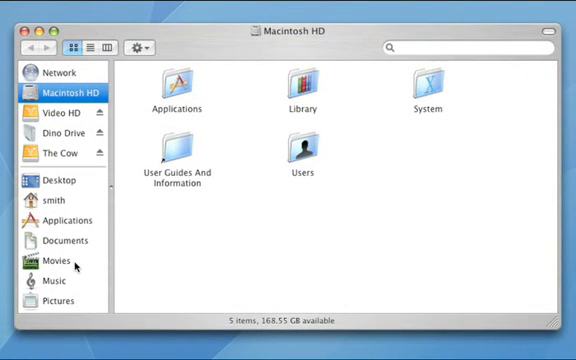
pyautogui.click(50, 200)
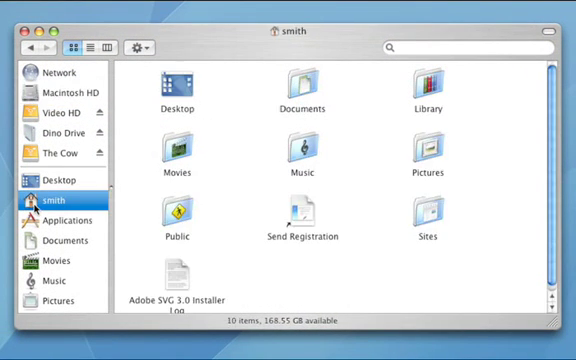
pyautogui.doubleClick(430, 88)
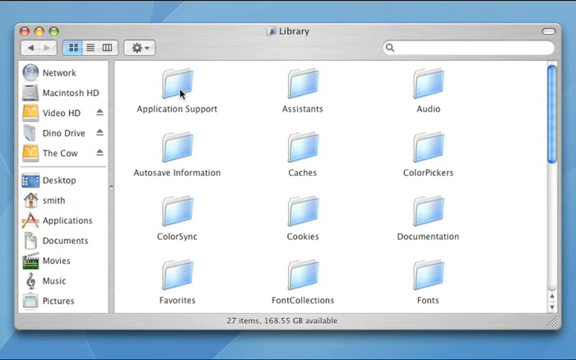
pyautogui.doubleClick(170, 92)
pyautogui.doubleClick(425, 152)
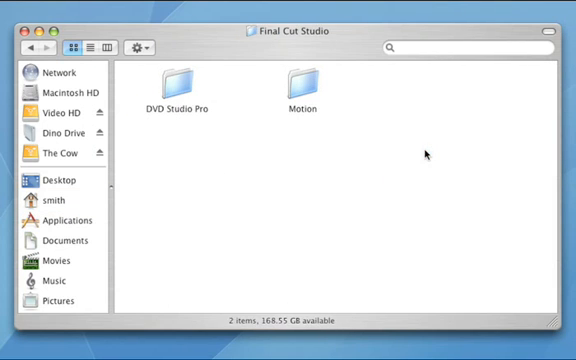
pyautogui.doubleClick(292, 86)
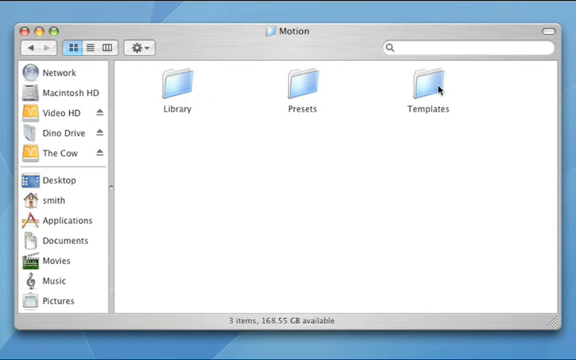
pyautogui.doubleClick(428, 88)
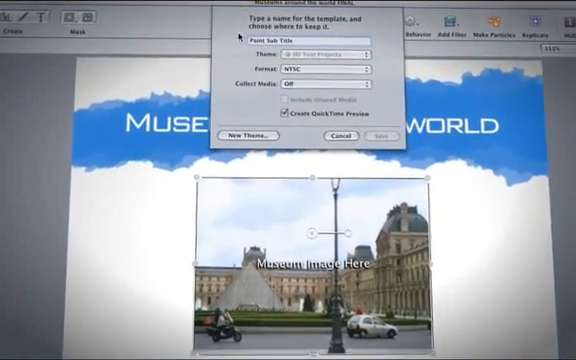
# - Assign the Paint Sub Title template to the Paint theme and review the Collect Media options
pyautogui.click(297, 58)
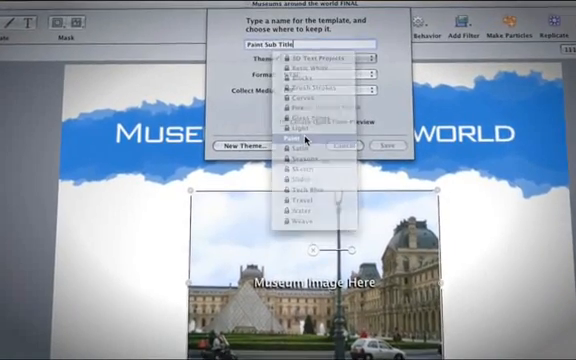
pyautogui.click(306, 138)
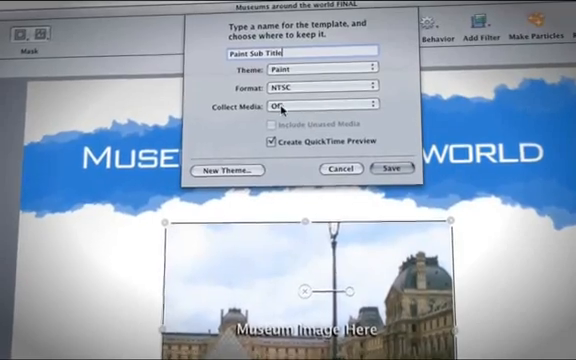
pyautogui.click(285, 103)
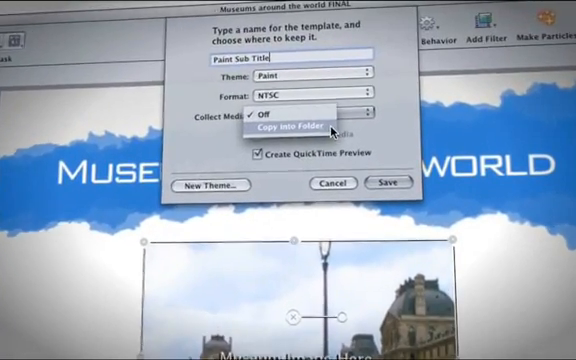